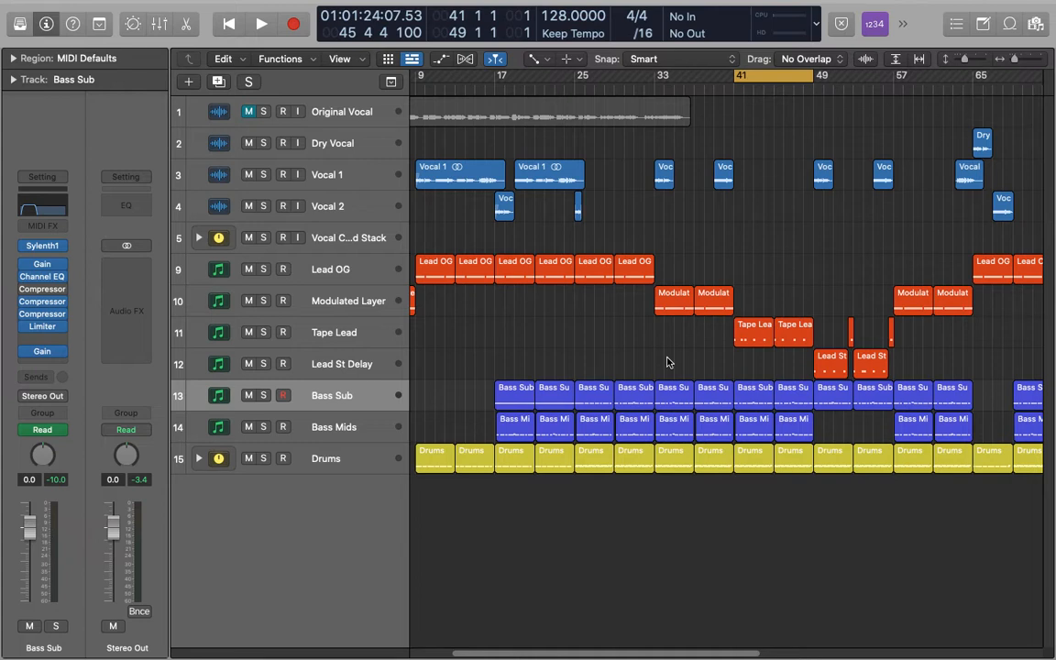
# Step: Play the looped section and solo the Bass Sub and Bass Mids tracks together, then stop playback
pyautogui.press('space')
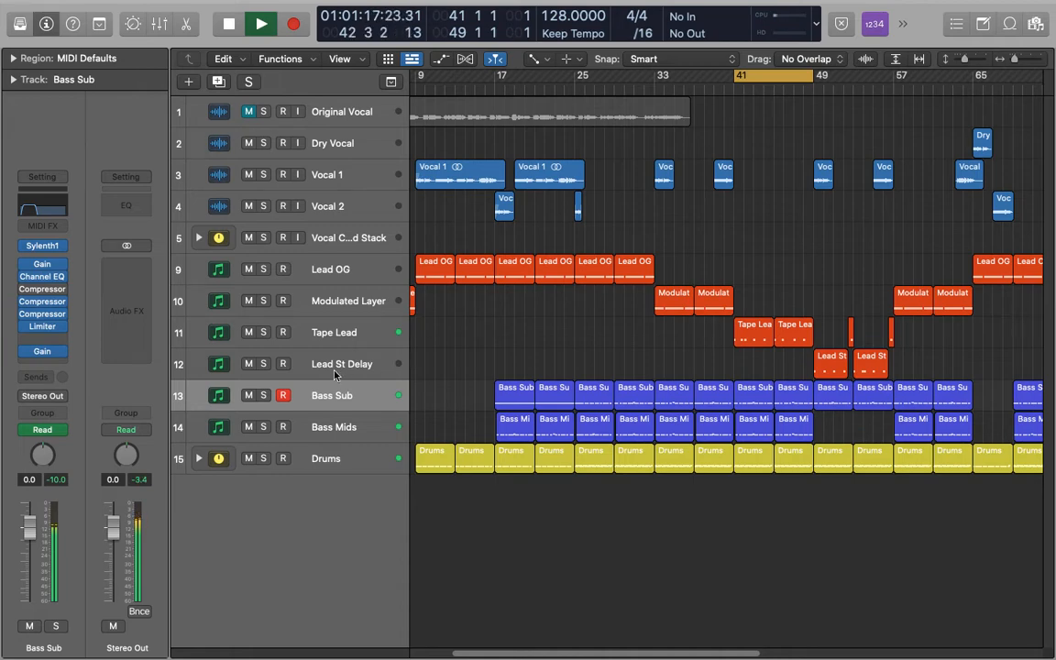
pyautogui.moveTo(264, 395); pyautogui.dragTo(263, 424)
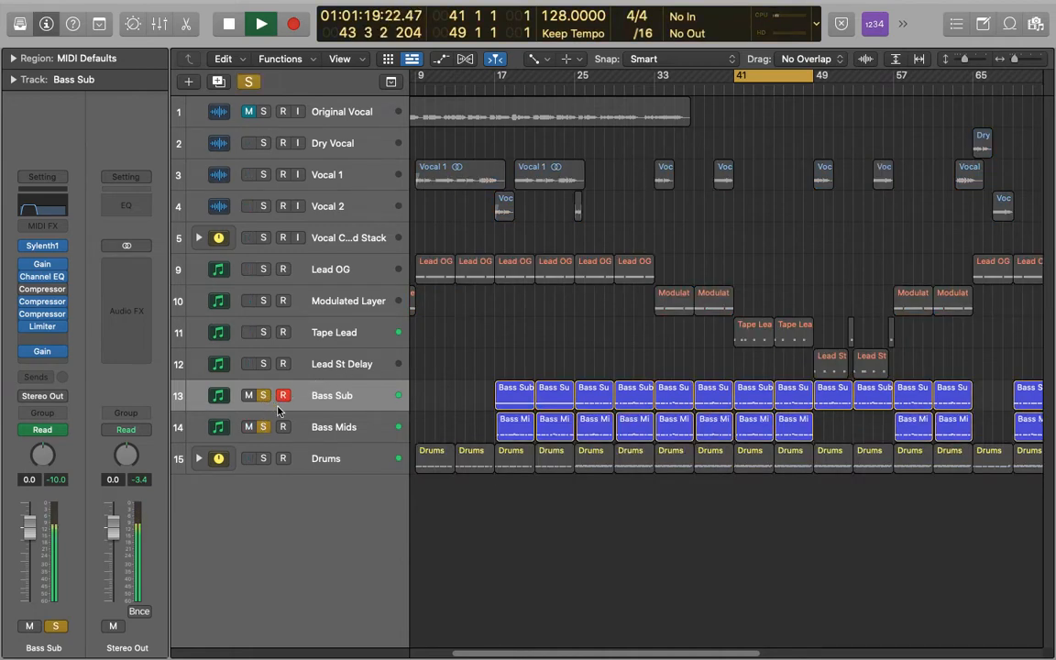
pyautogui.press('space')
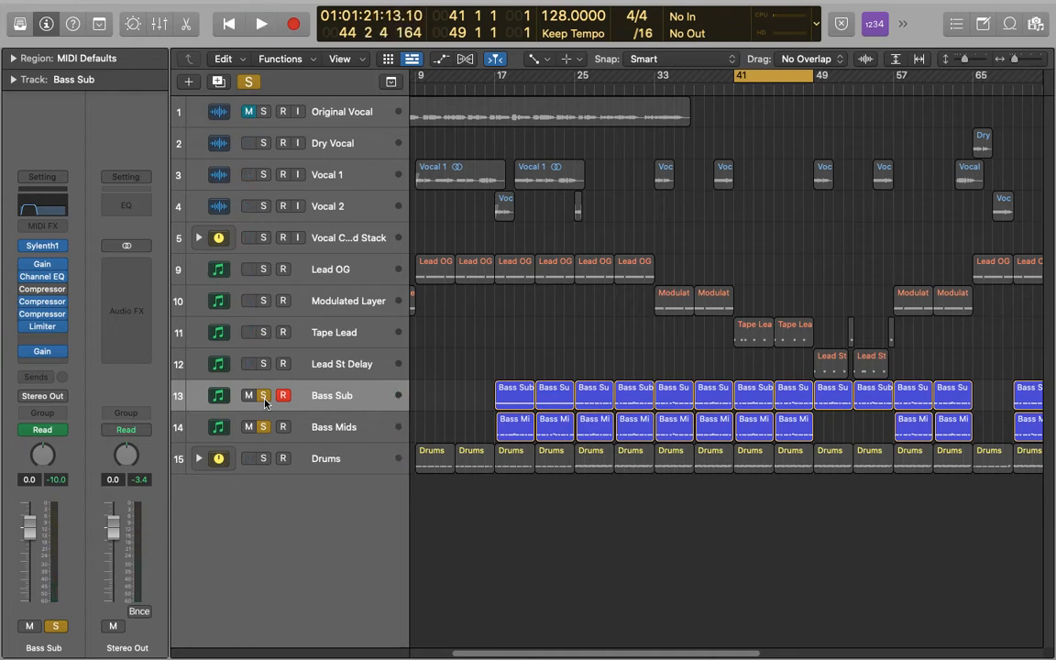
# Step: Examine the high-cut and low-cut filters in the Channel EQ of the Bass Sub and Bass Mids tracks
pyautogui.click(327, 402)
pyautogui.click(38, 213)
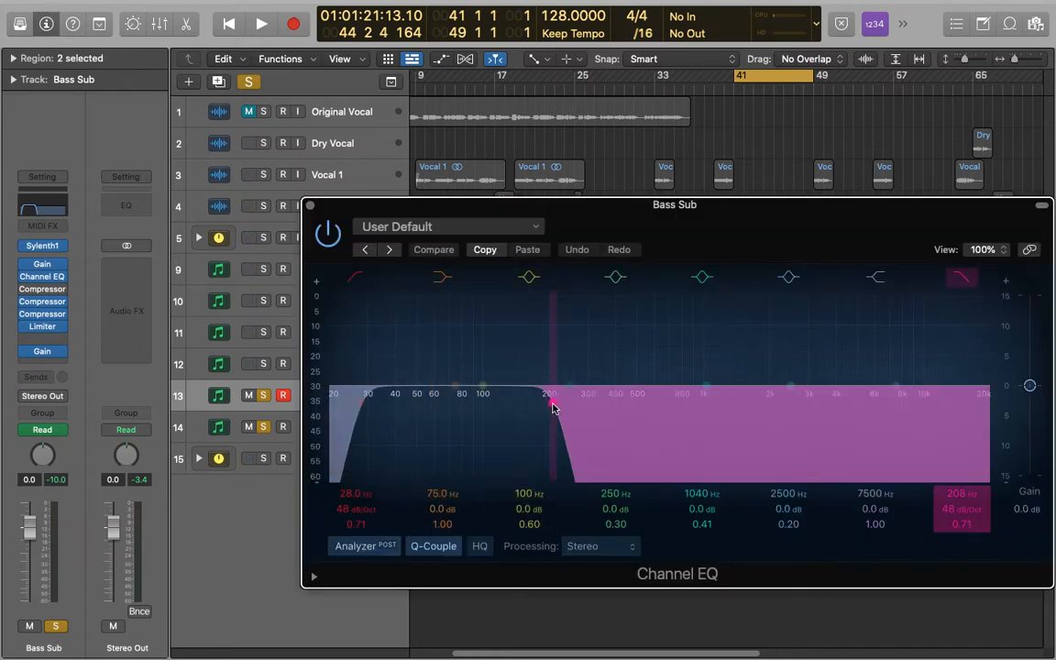
pyautogui.click(310, 205)
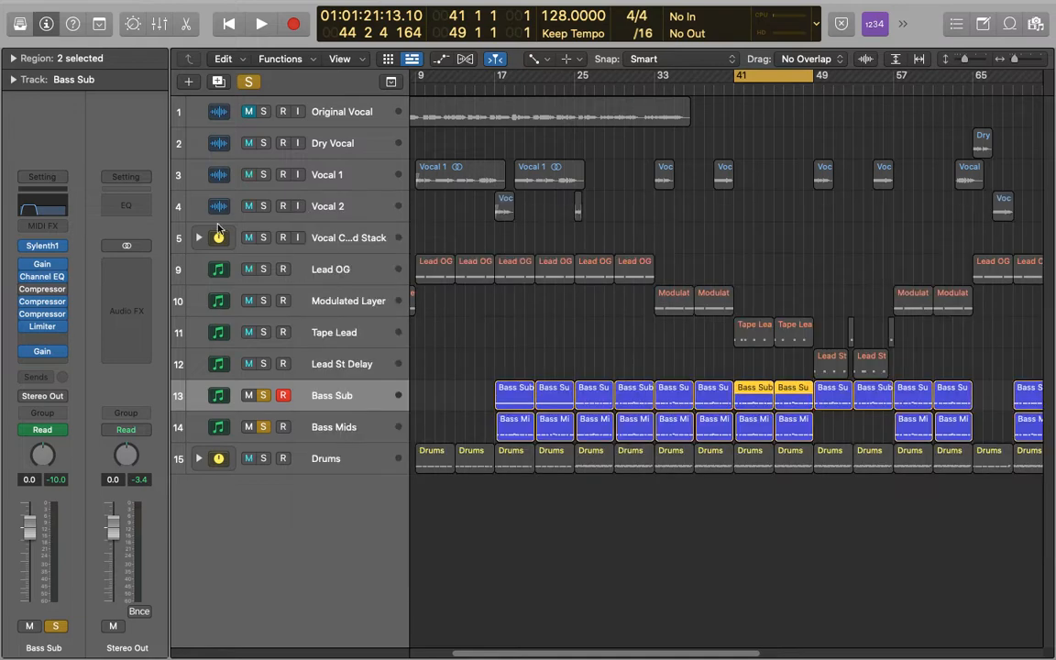
pyautogui.click(327, 426)
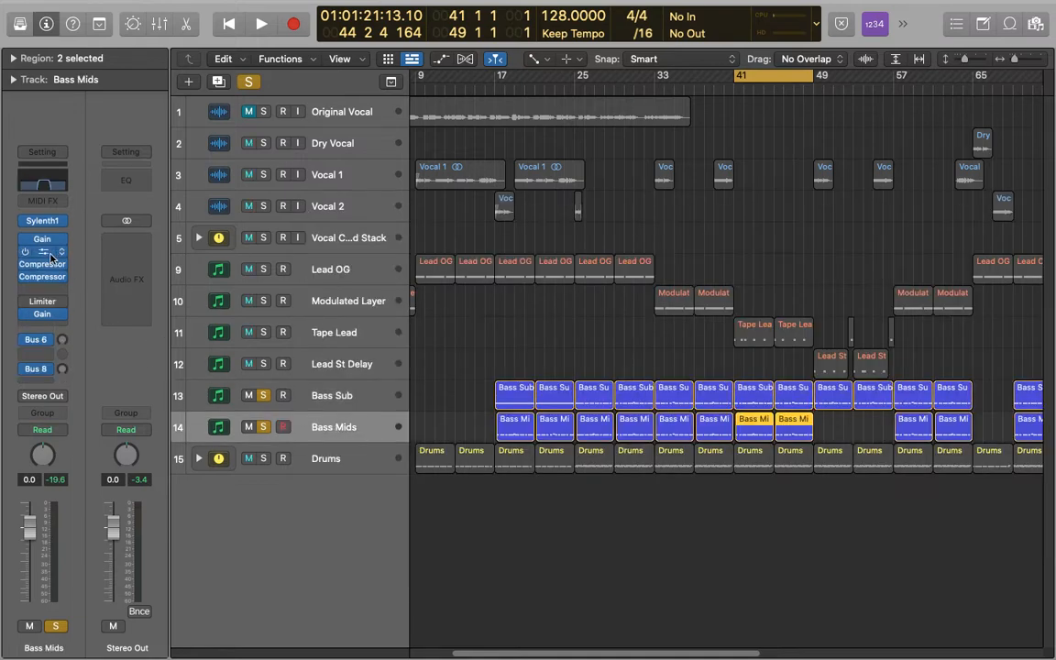
pyautogui.click(46, 177)
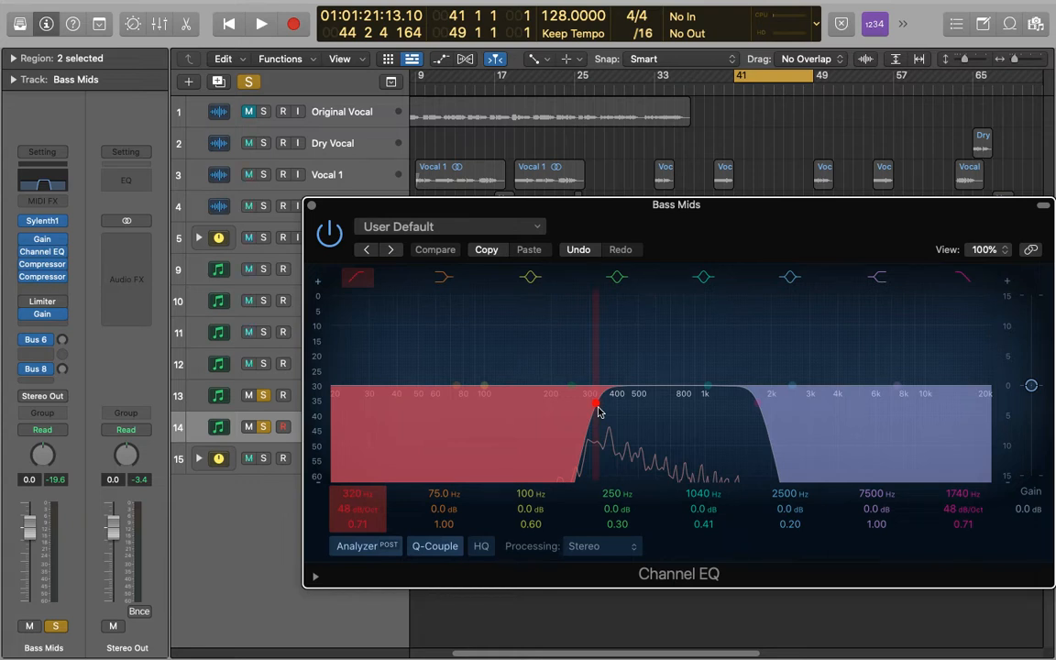
pyautogui.click(311, 206)
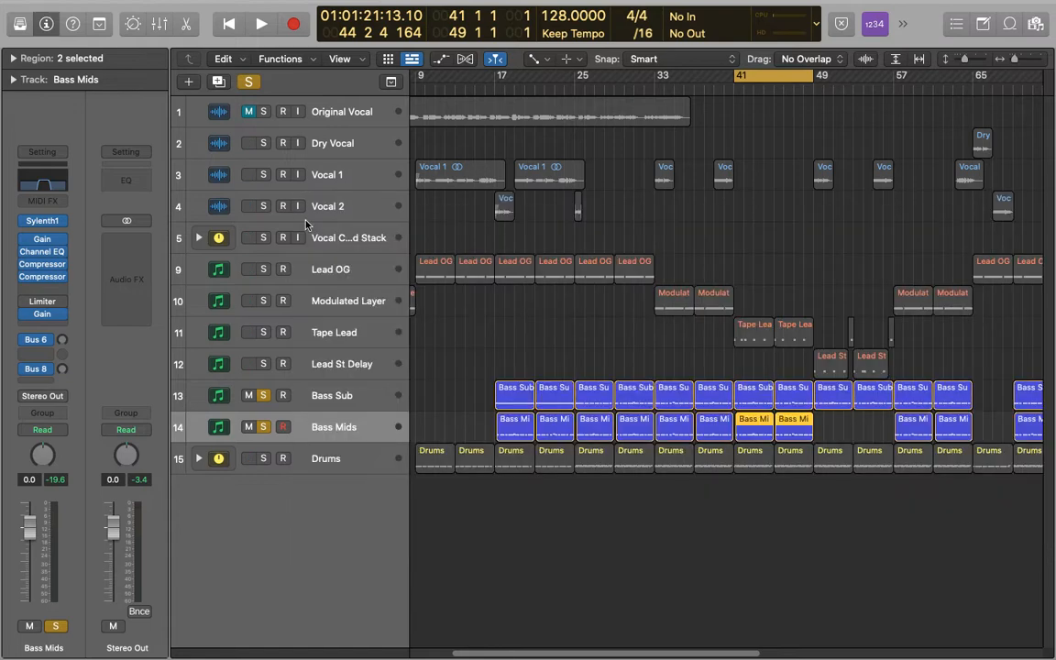
# Step: Check the attack, release, ratio and make-up of Bass Sub's Studio VCA compressor, comparing playback with it bypassed and active
pyautogui.click(43, 313)
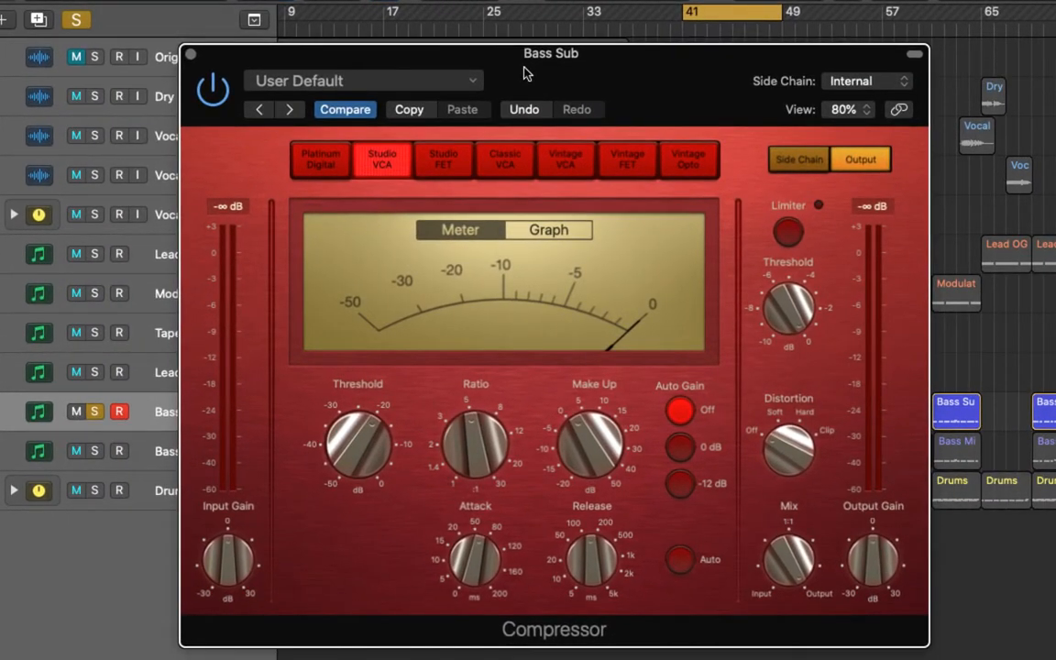
pyautogui.moveTo(472, 568)
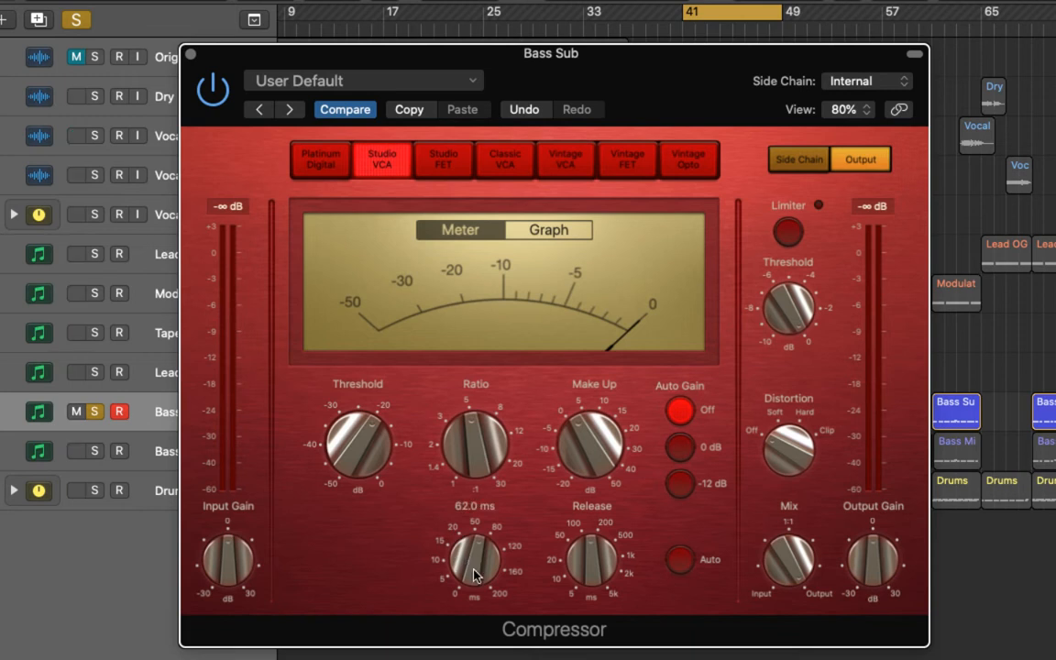
pyautogui.moveTo(588, 566)
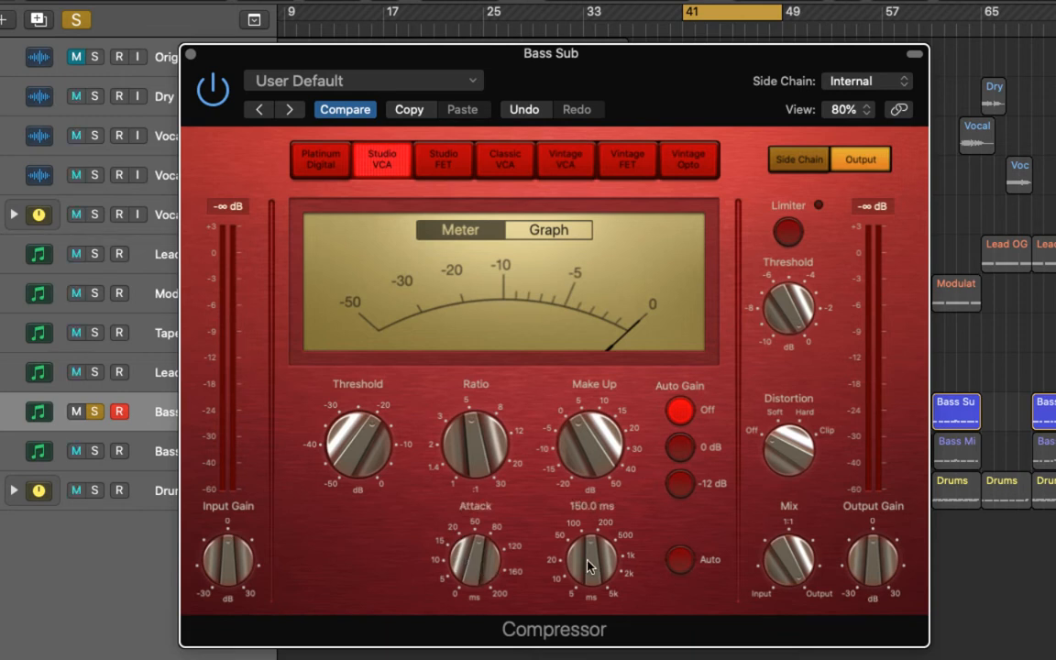
pyautogui.moveTo(478, 447)
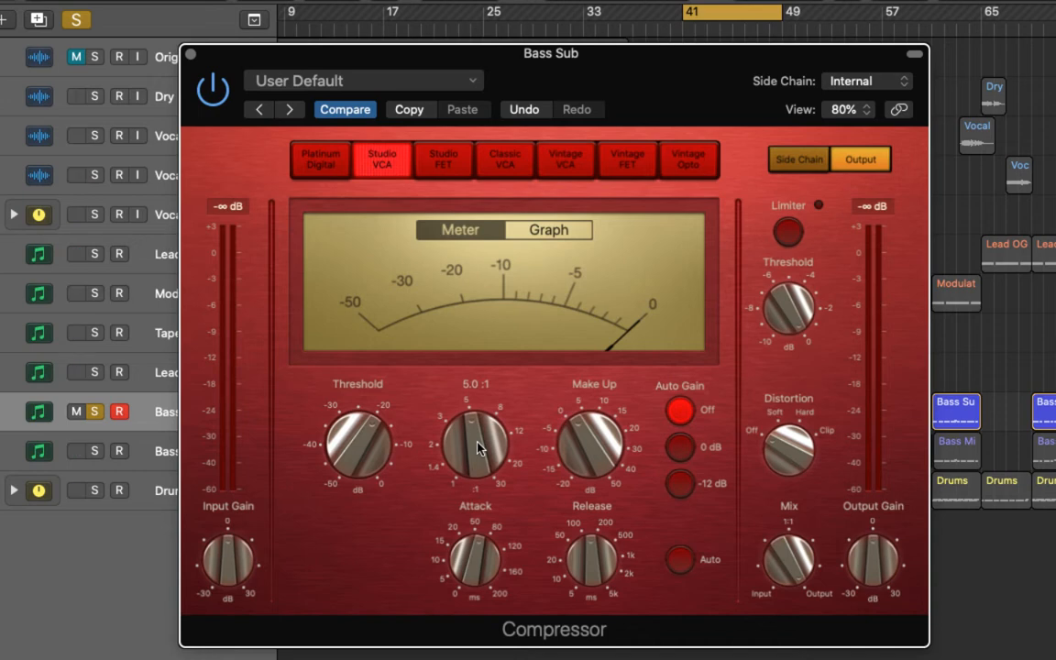
pyautogui.click(92, 578)
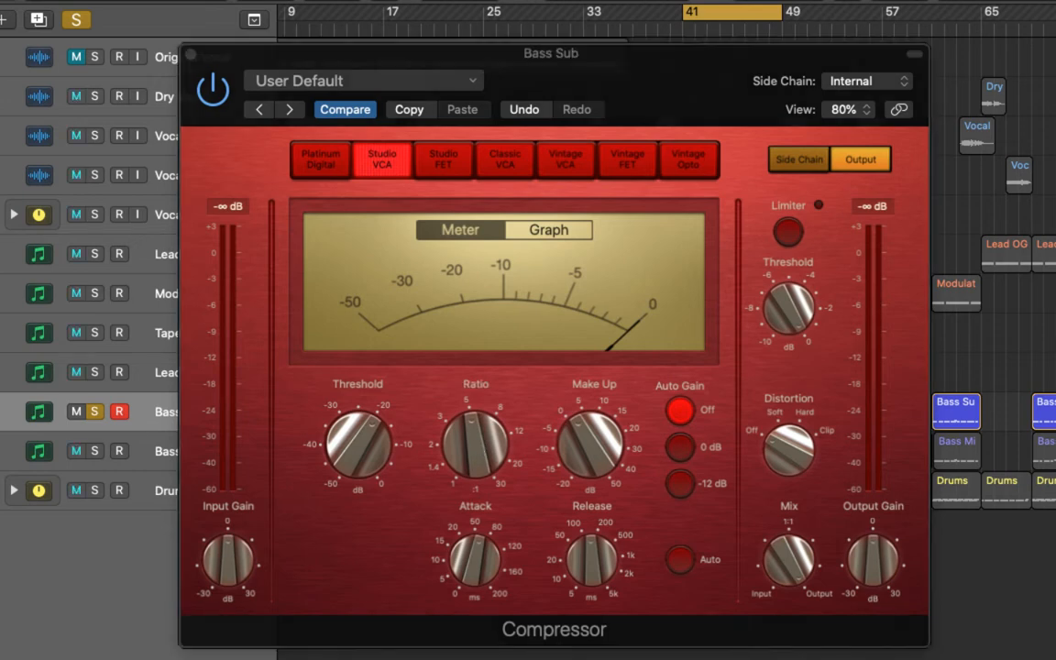
pyautogui.press('space')
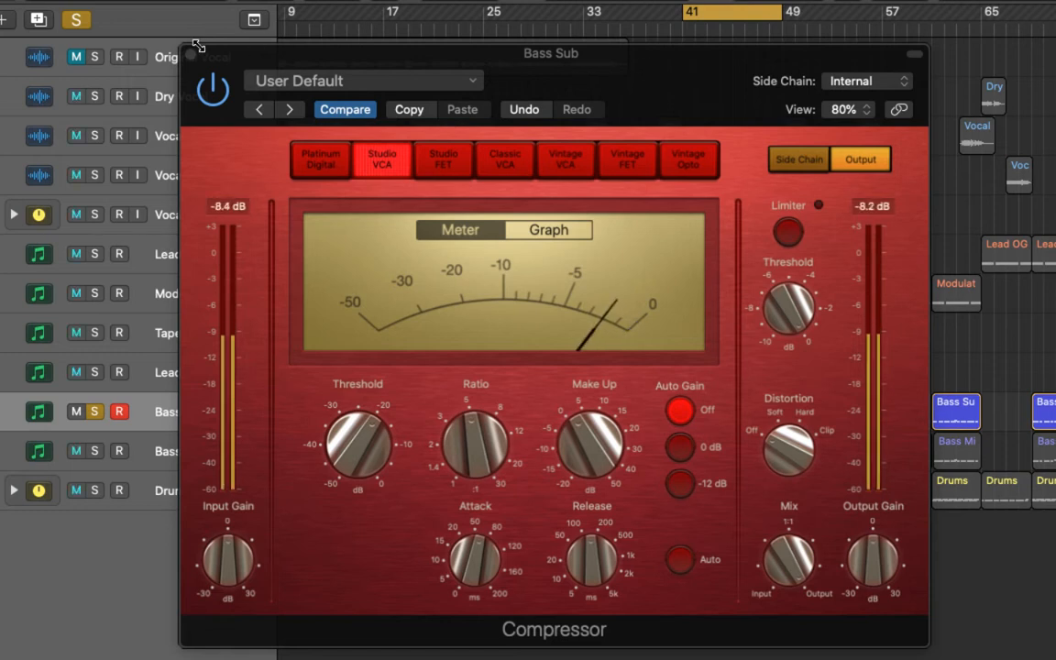
pyautogui.click(213, 90)
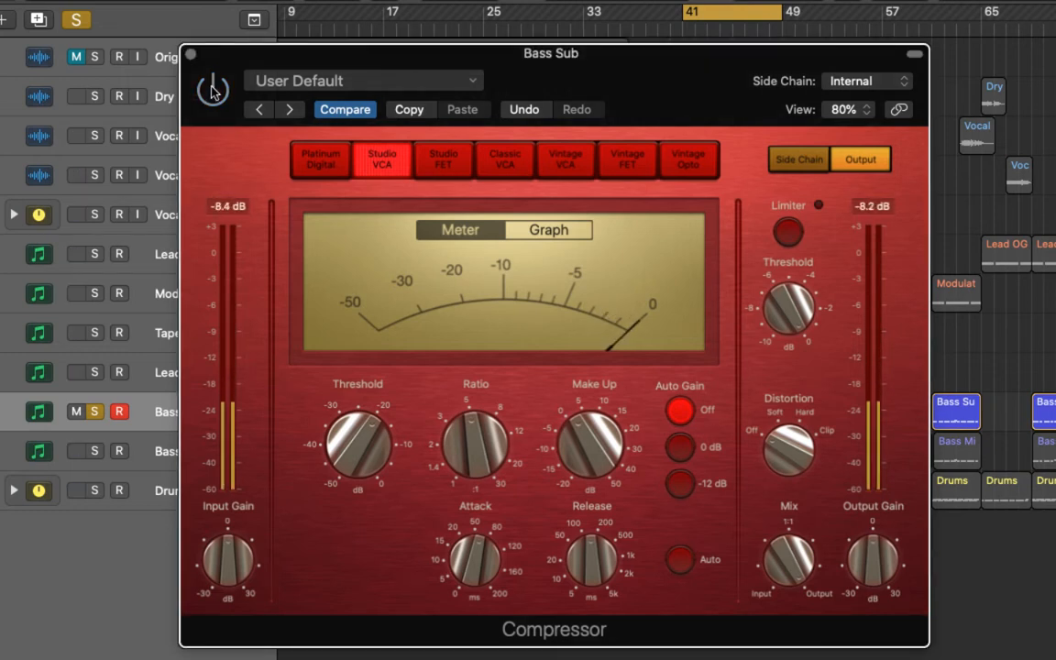
pyautogui.click(212, 90)
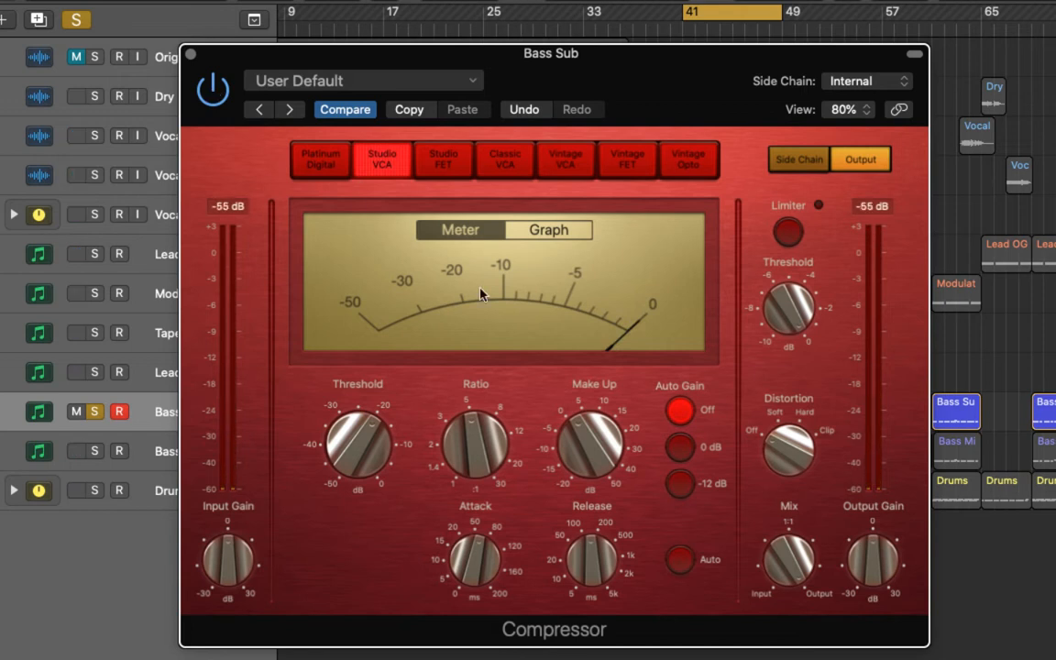
pyautogui.moveTo(596, 448)
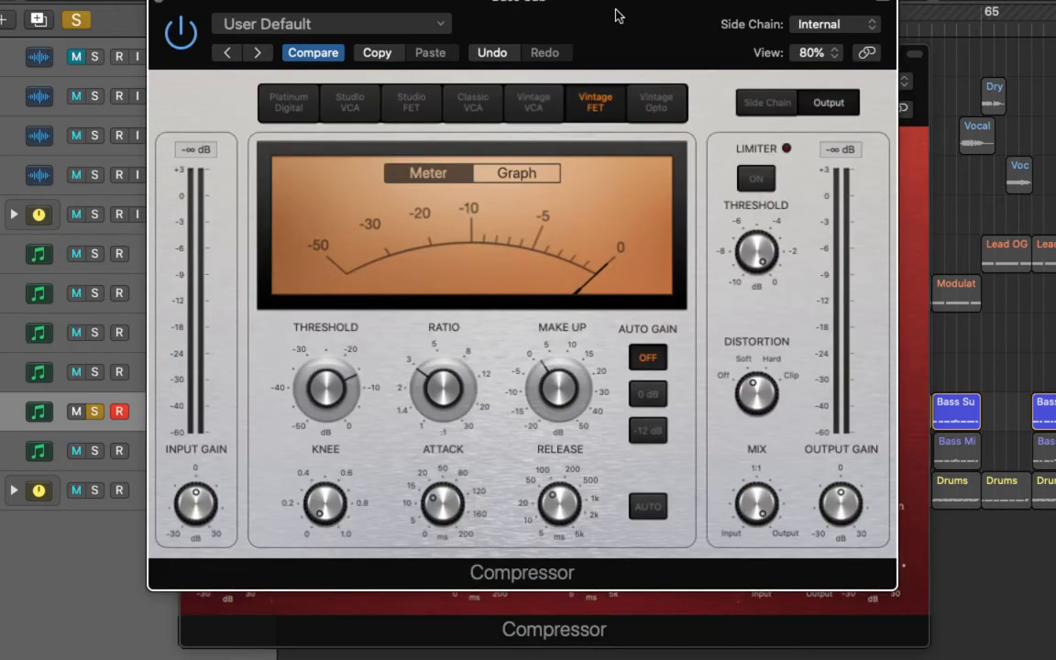
# Step: Check the attack, release and ratio of Bass Sub's Vintage FET compressor and audition it in playback
pyautogui.moveTo(460, 516)
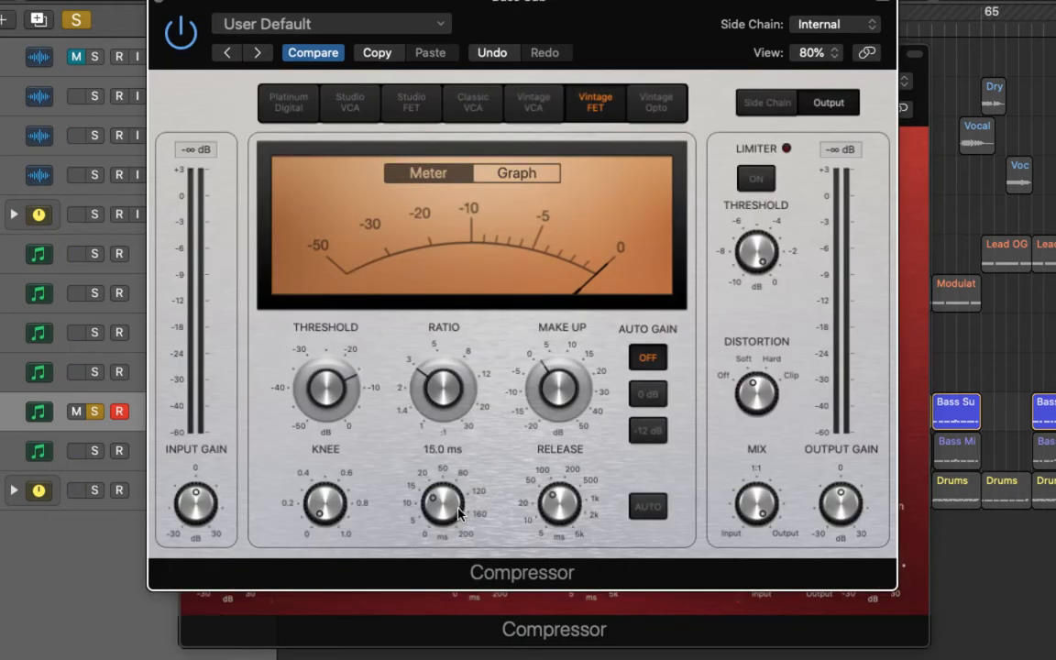
pyautogui.moveTo(561, 506)
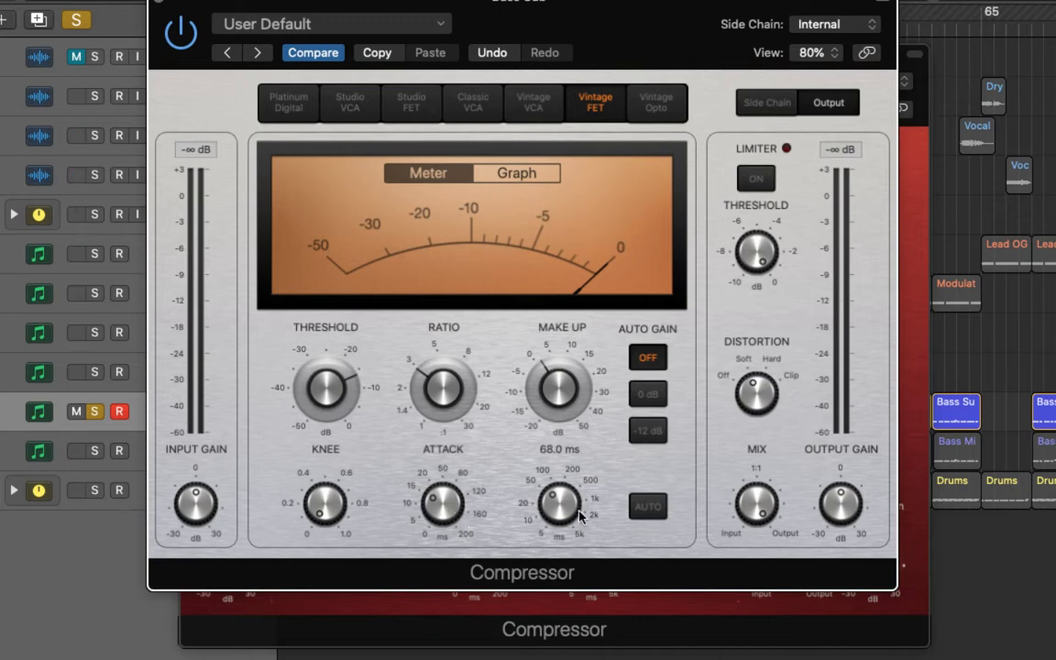
pyautogui.moveTo(449, 402)
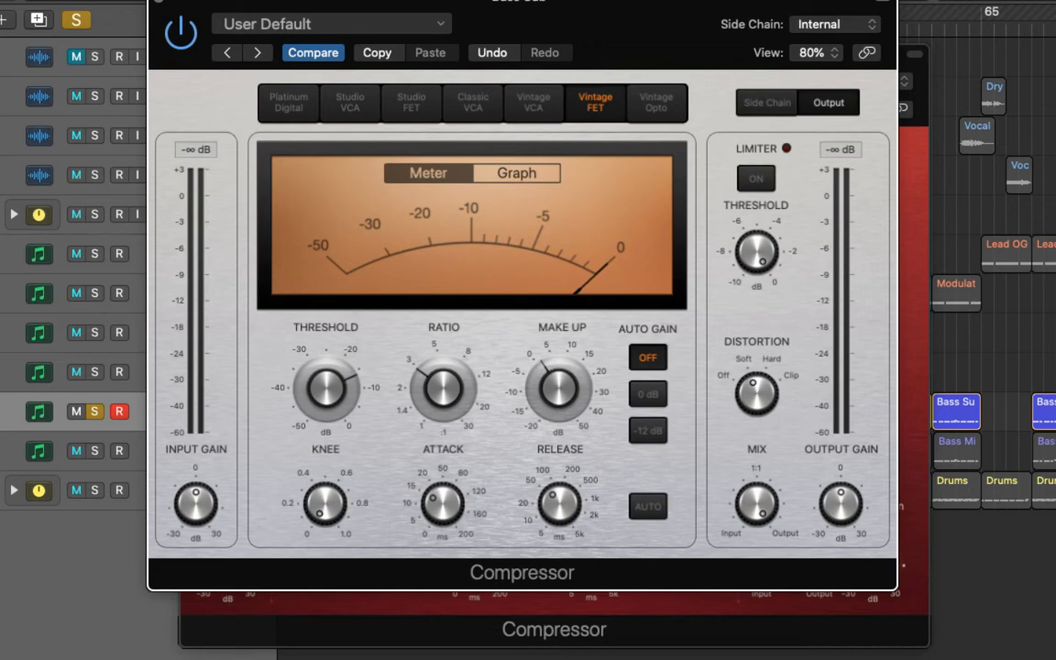
pyautogui.press('space')
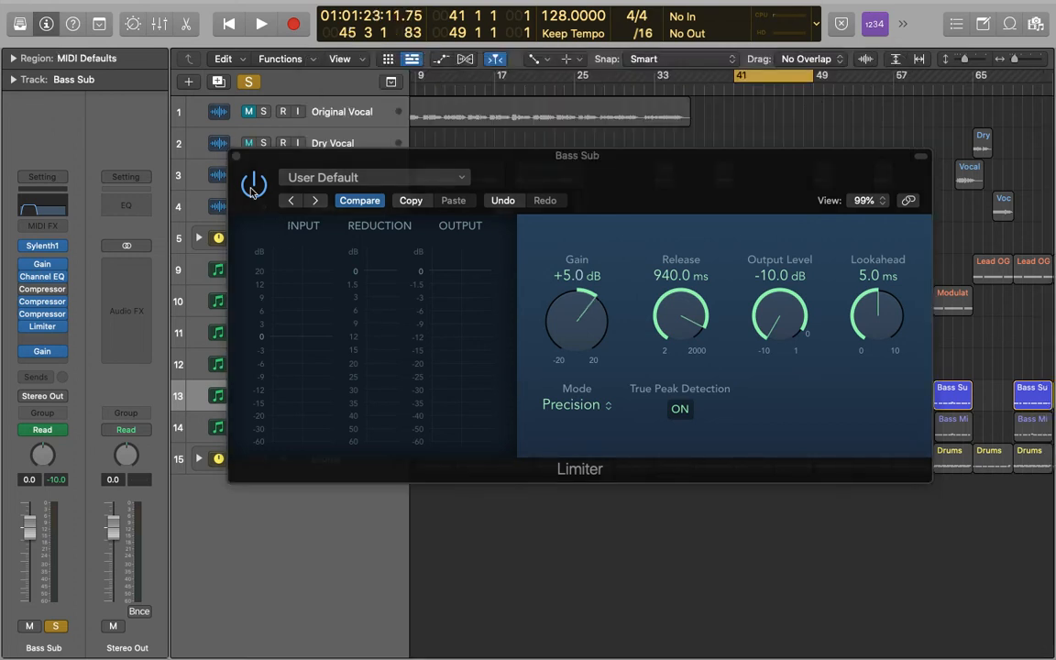
# Step: Compare Bass Sub's looped playback with its Limiter bypassed and active, leaving the Limiter enabled
pyautogui.press('space')
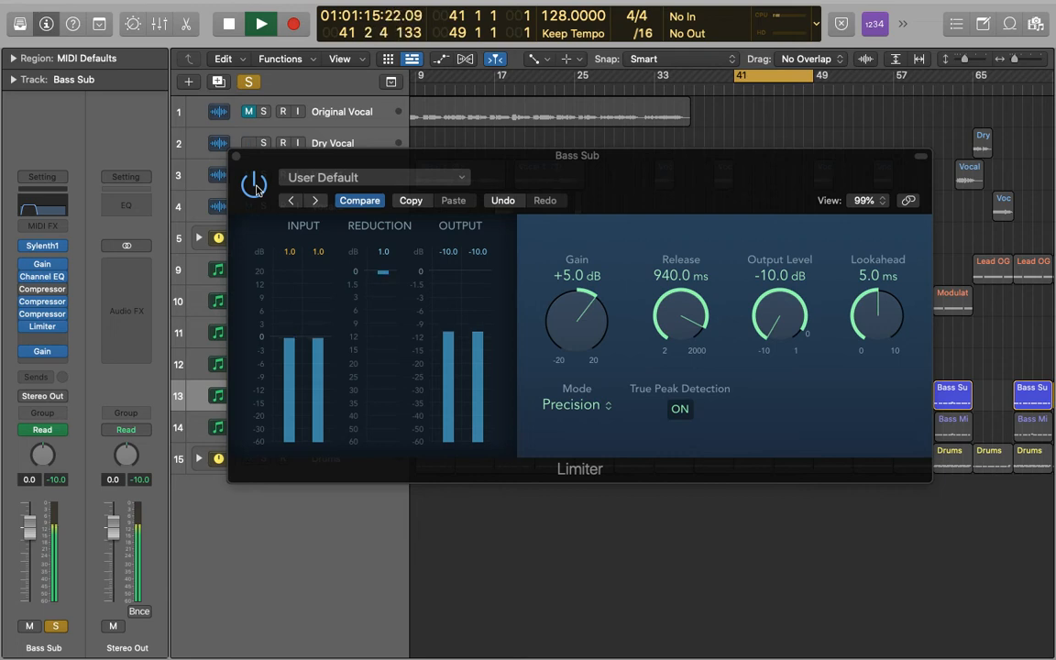
pyautogui.click(257, 190)
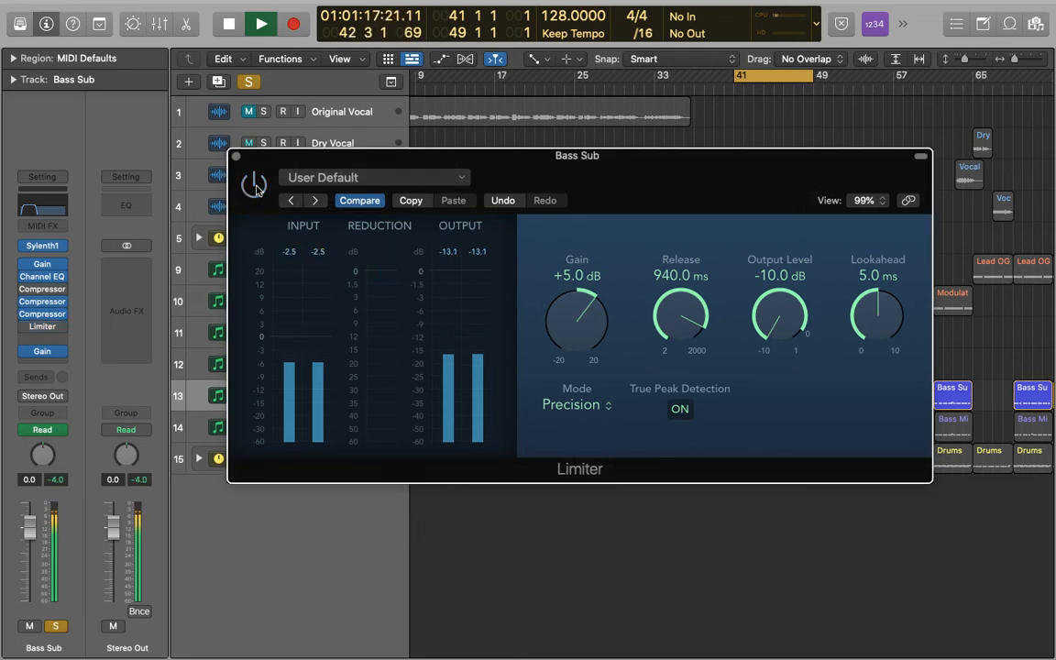
pyautogui.click(255, 185)
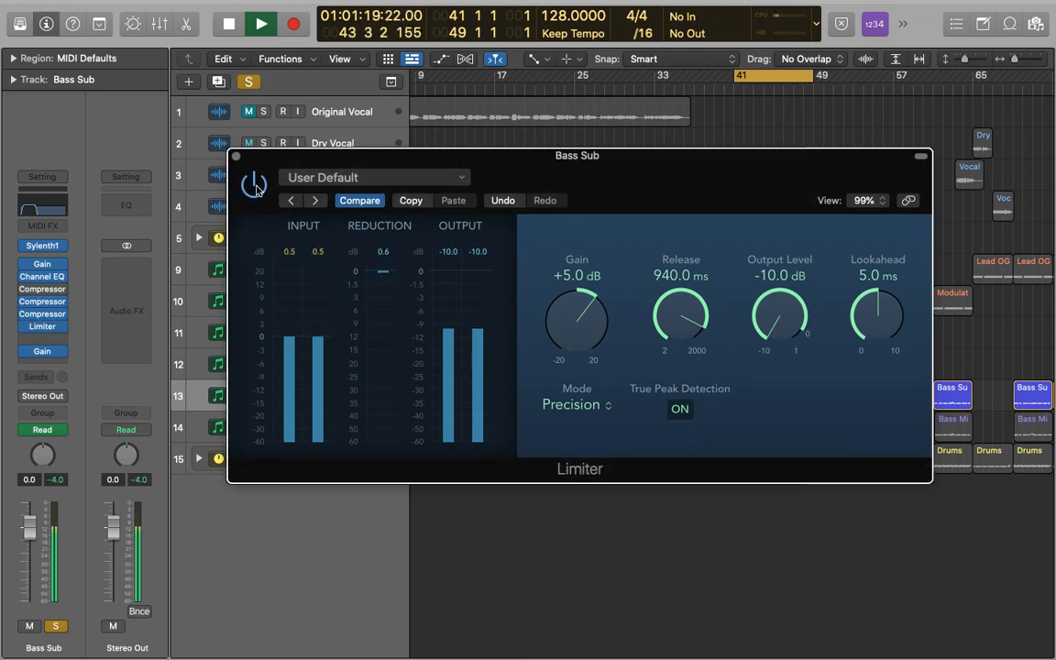
pyautogui.click(255, 185)
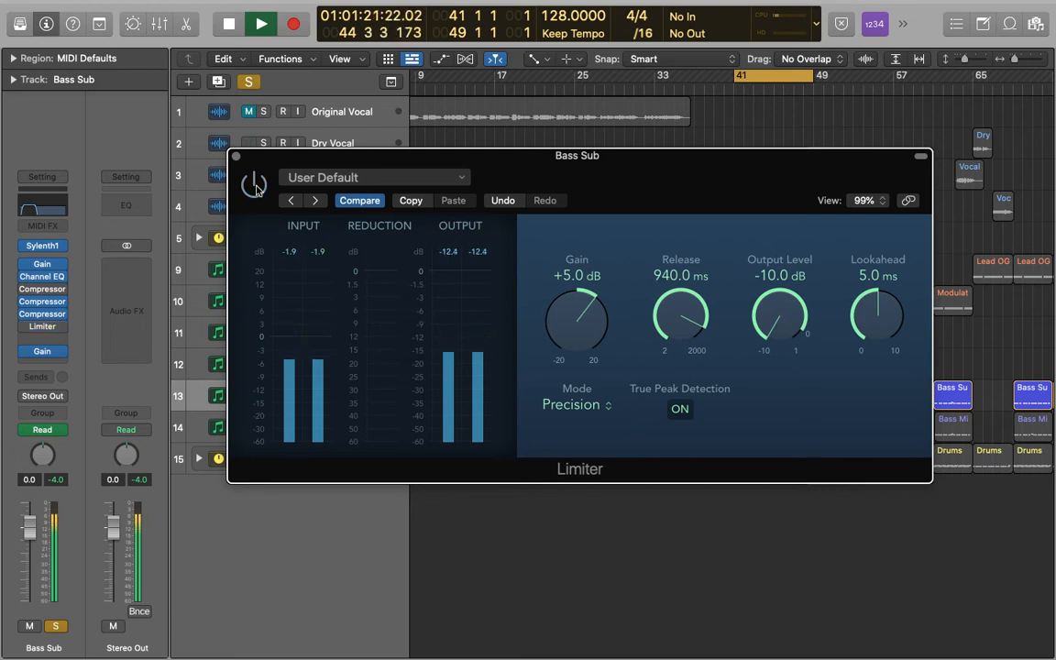
pyautogui.click(255, 185)
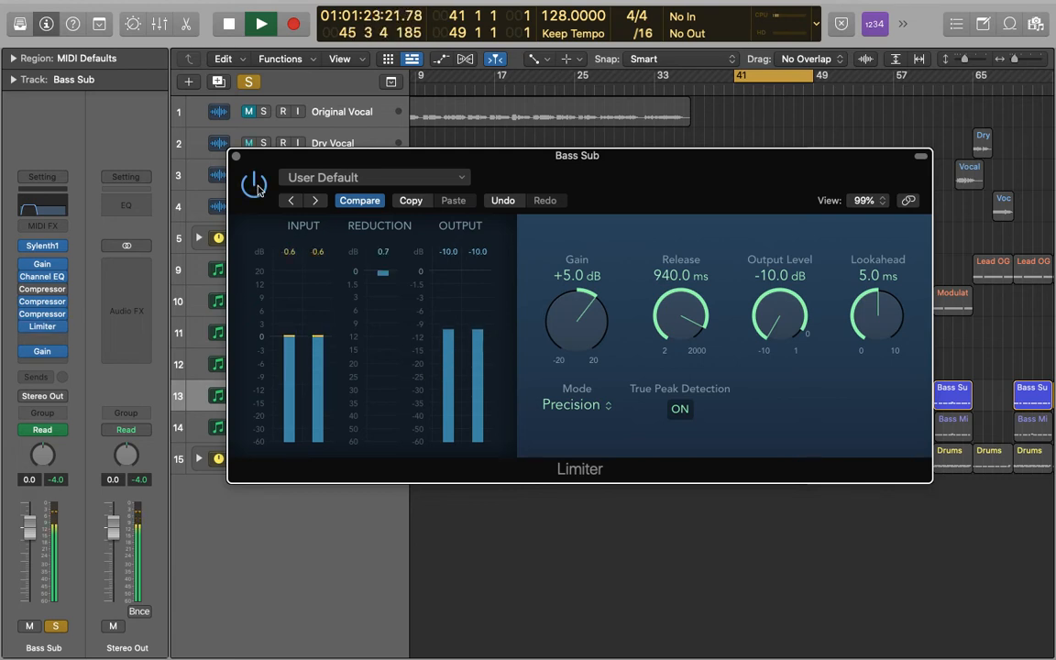
pyautogui.press('space')
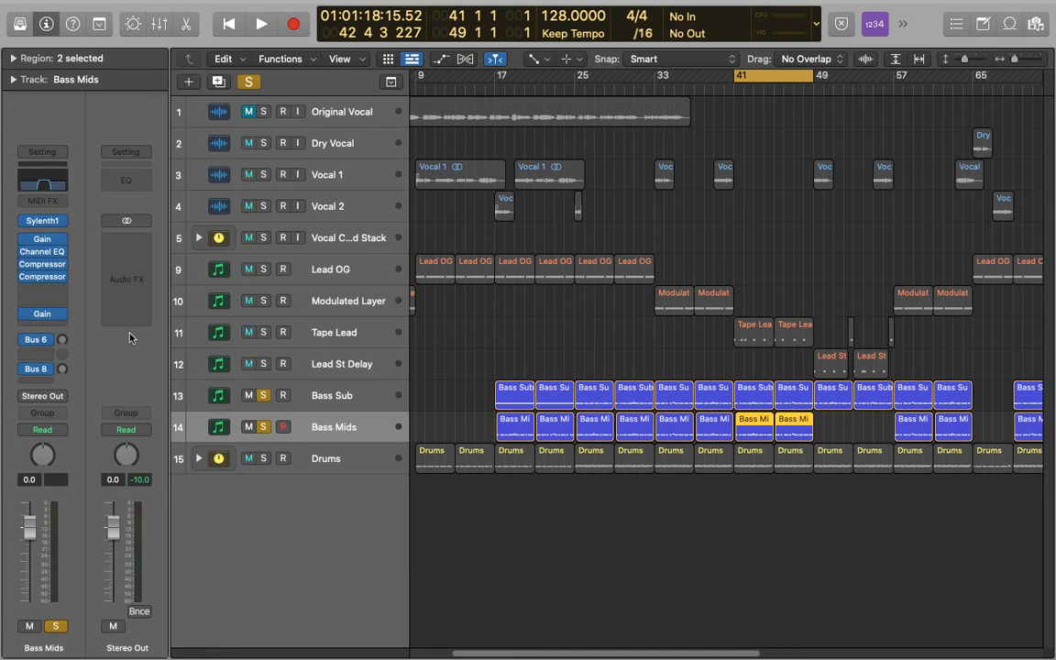
# Step: During playback, raise the Bass Mids sends to the Bus 6 chorus and the Bus 8 tape delay, the latter to about -13.4 dB
pyautogui.click(63, 342)
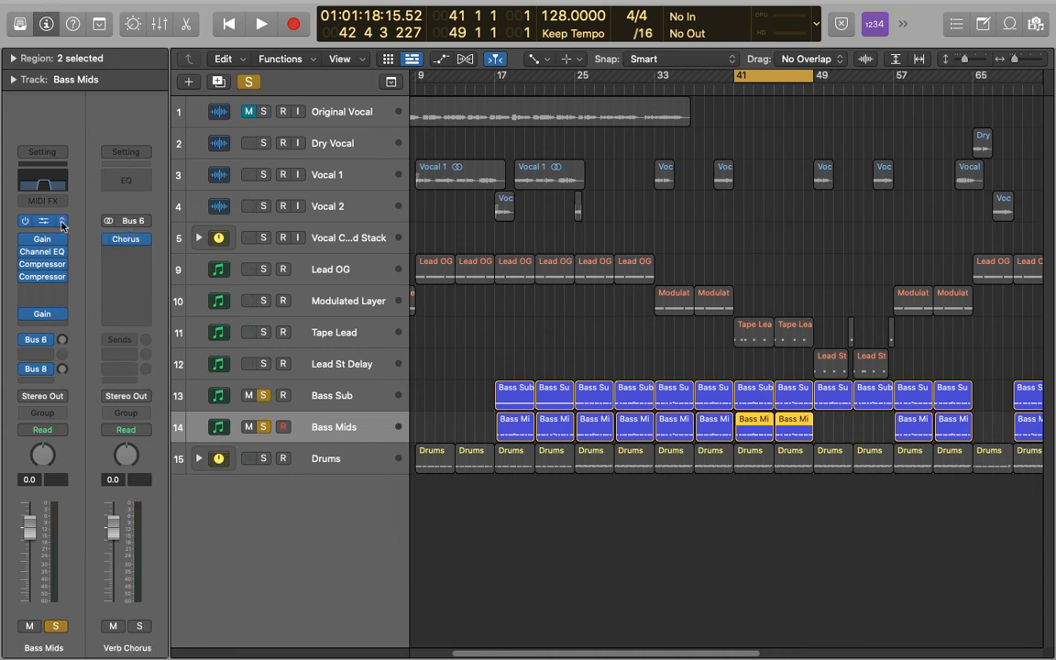
pyautogui.press('space')
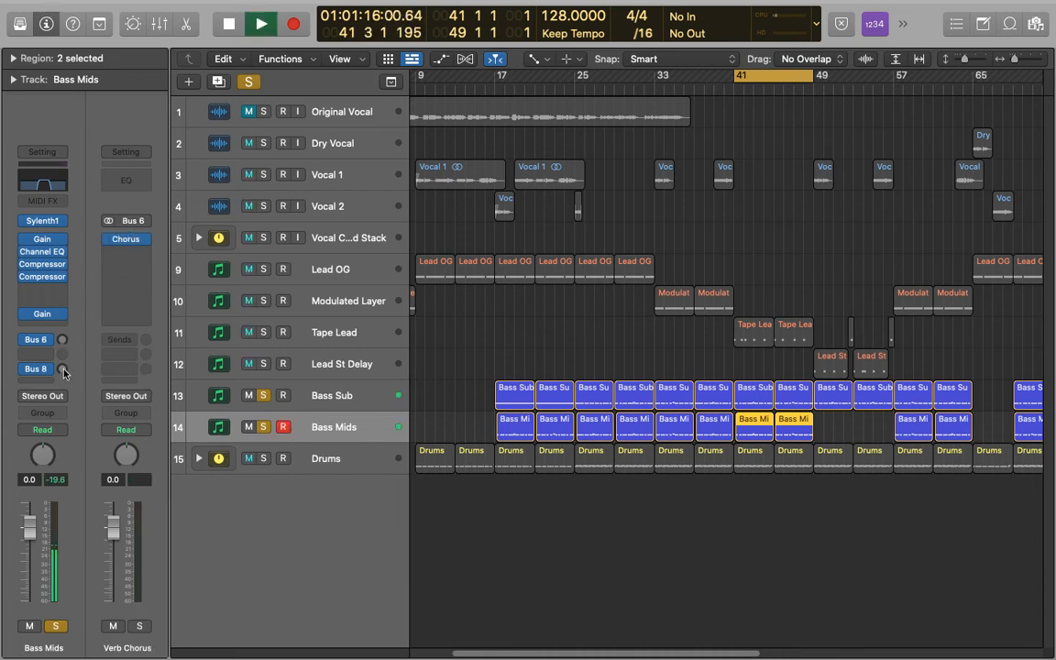
pyautogui.moveTo(62, 339); pyautogui.dragTo(62, 290)
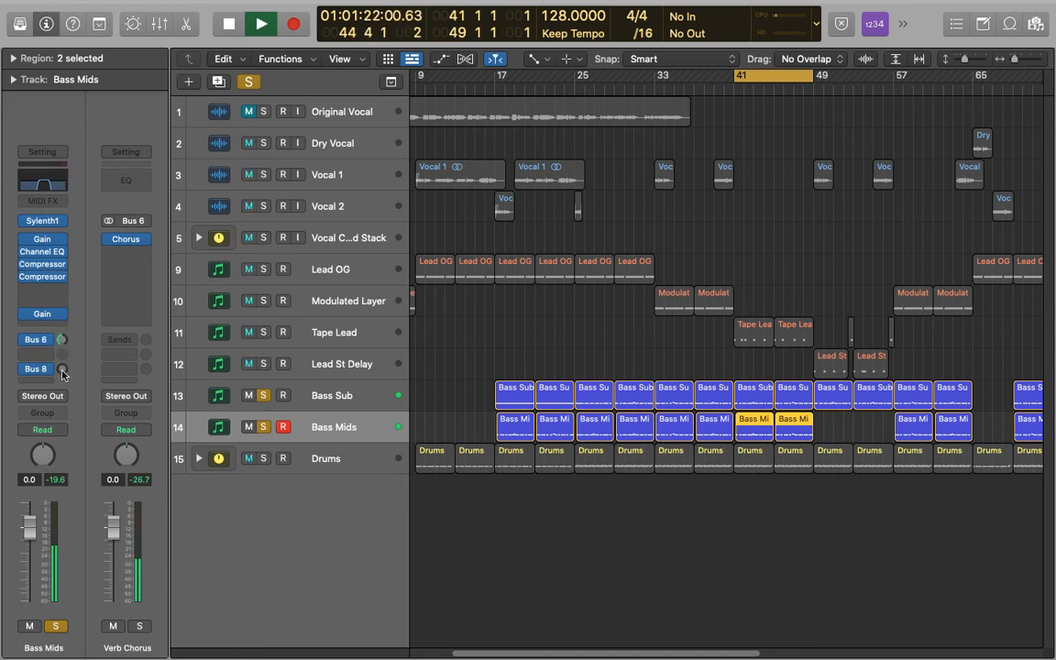
pyautogui.moveTo(63, 369); pyautogui.dragTo(62, 326)
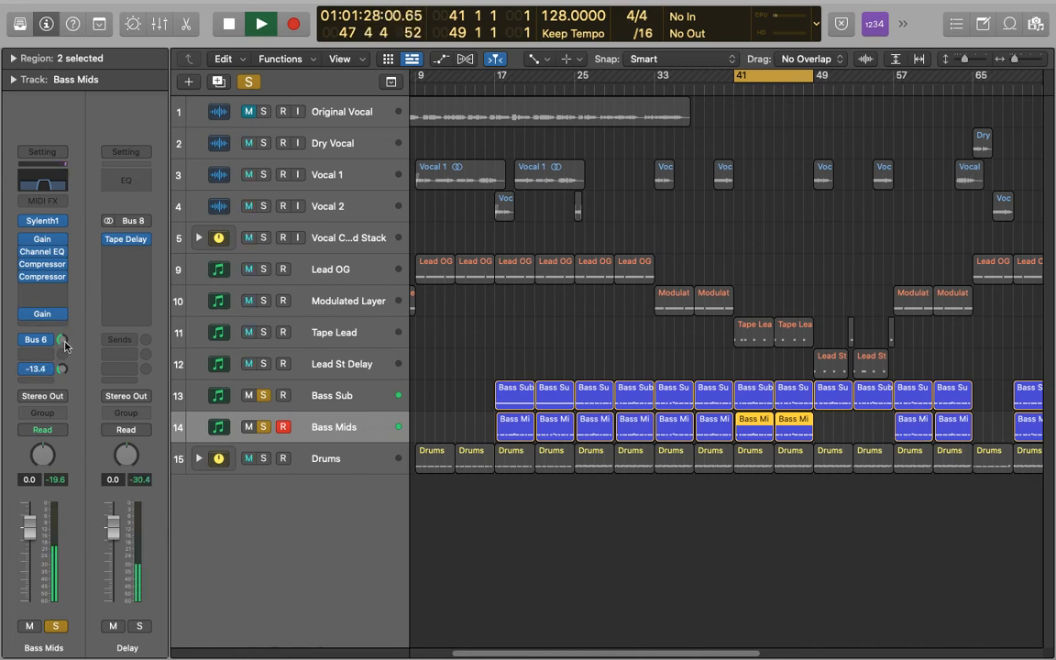
pyautogui.press('space')
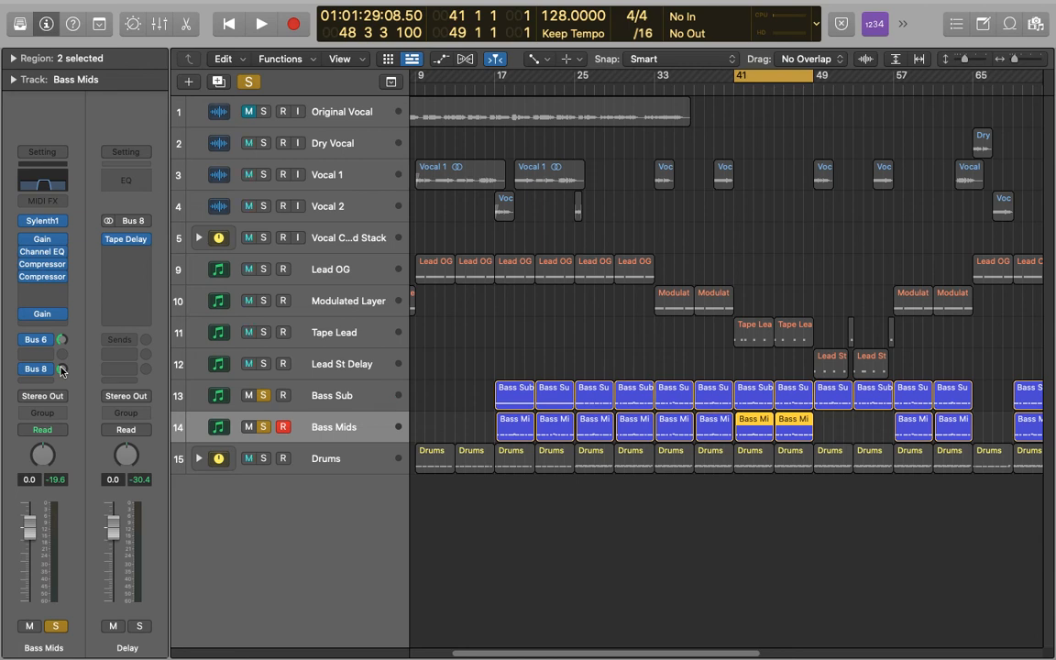
# Step: Unsolo both bass tracks, play the looped section with the full mix and clear the region selection
pyautogui.press('s')
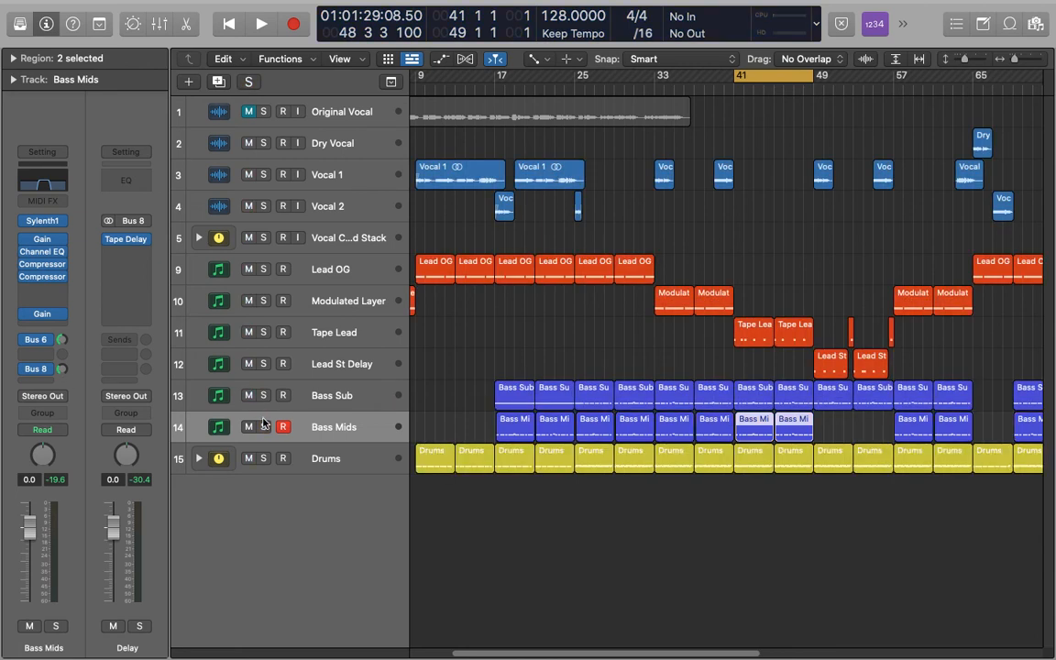
pyautogui.press('space')
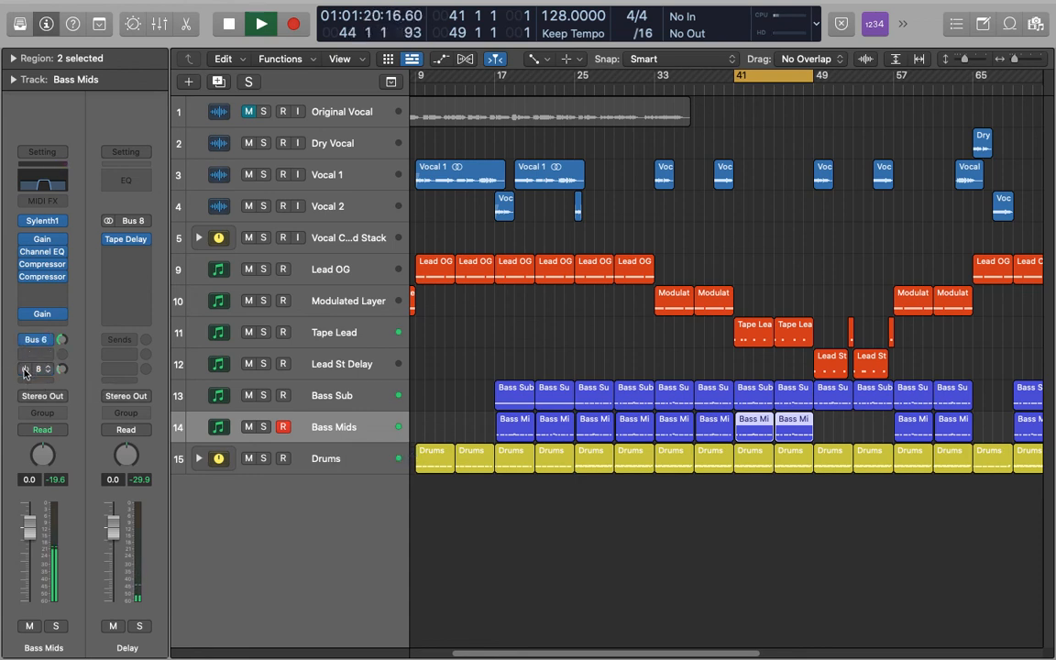
pyautogui.click(495, 351)
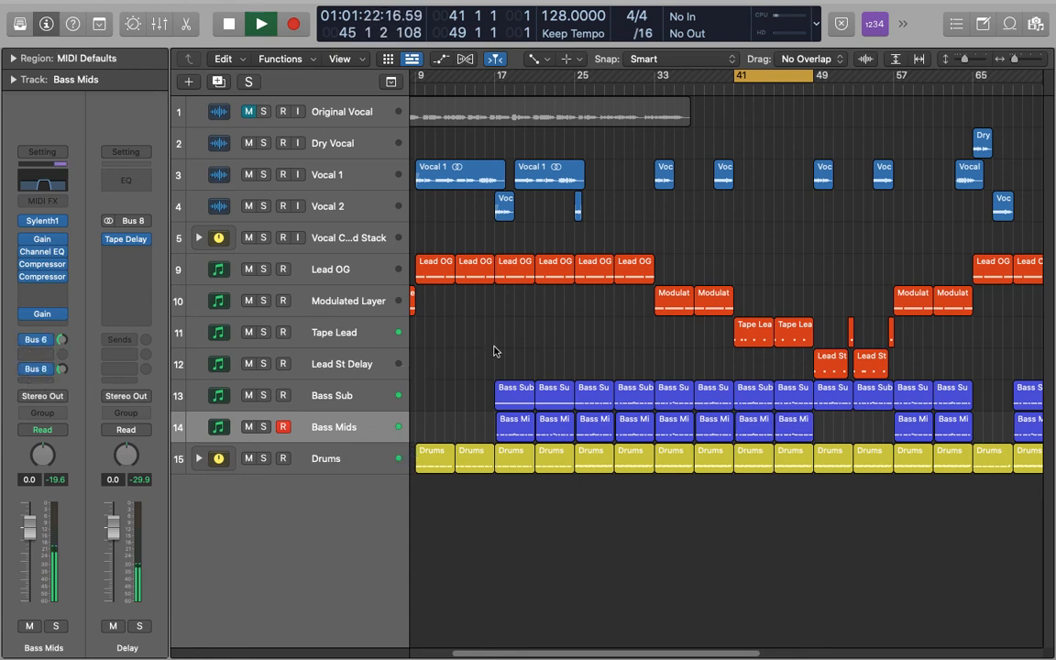
pyautogui.press('space')
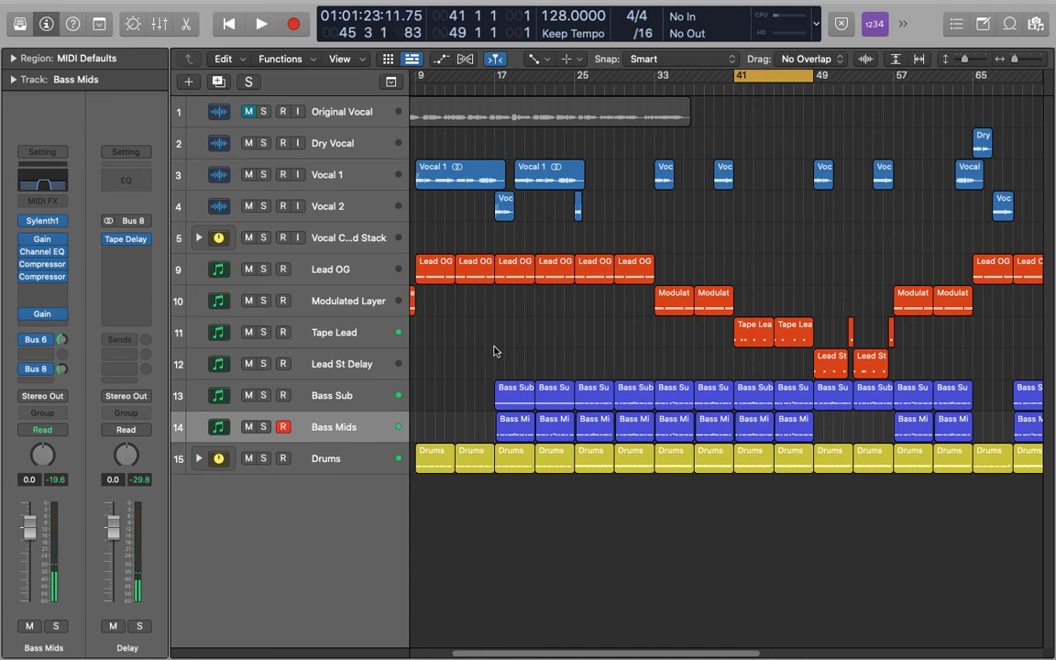